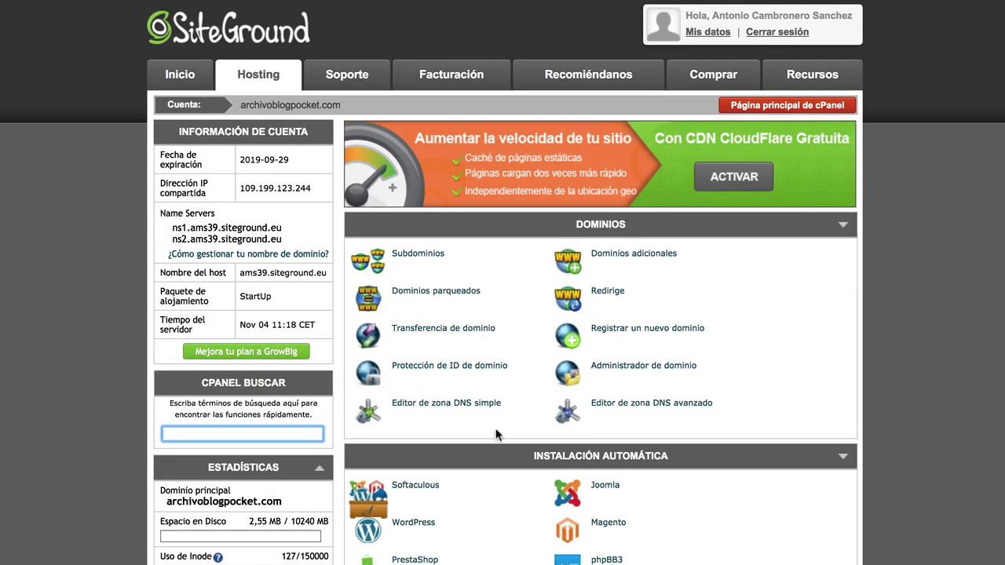
Open the WordPress automatic installer from the hosting control panel and bring up its installation form.
{"action": "scroll", "coordinate": [496, 434], "scroll_direction": "down", "scroll_amount": 5}
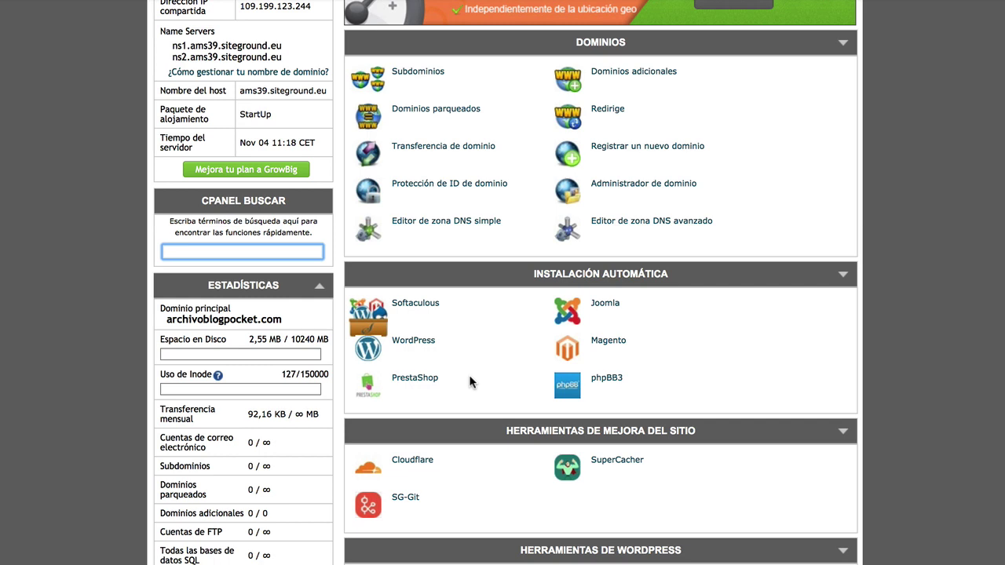
{"action": "left_click", "coordinate": [409, 348]}
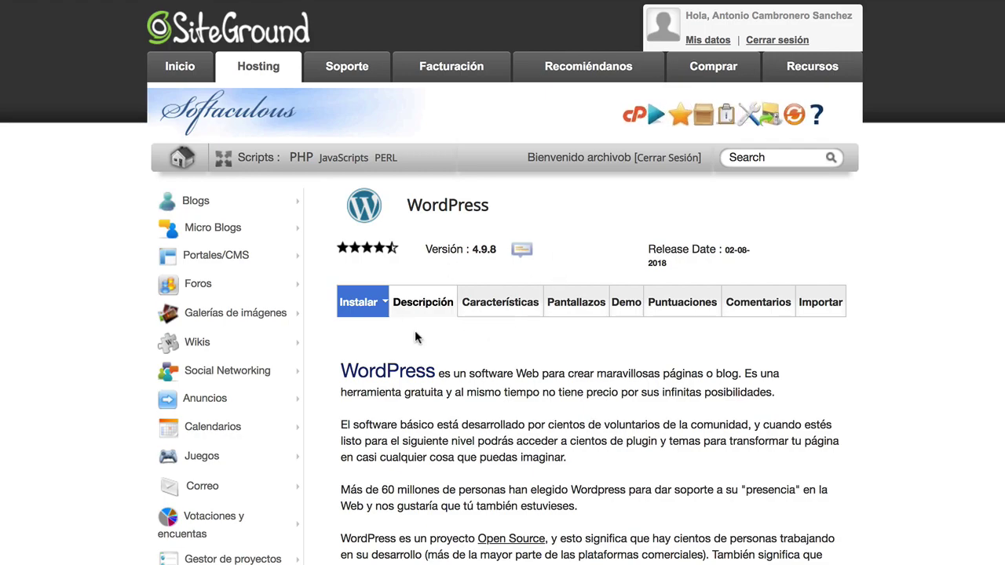
{"action": "scroll", "coordinate": [525, 461], "scroll_direction": "down", "scroll_amount": 5}
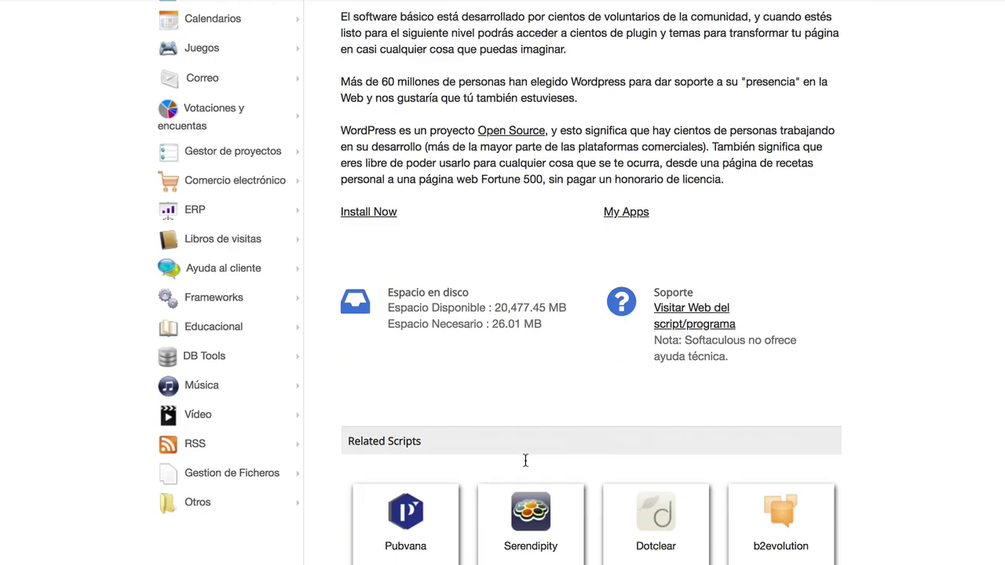
{"action": "scroll", "coordinate": [599, 336], "scroll_direction": "up", "scroll_amount": 6}
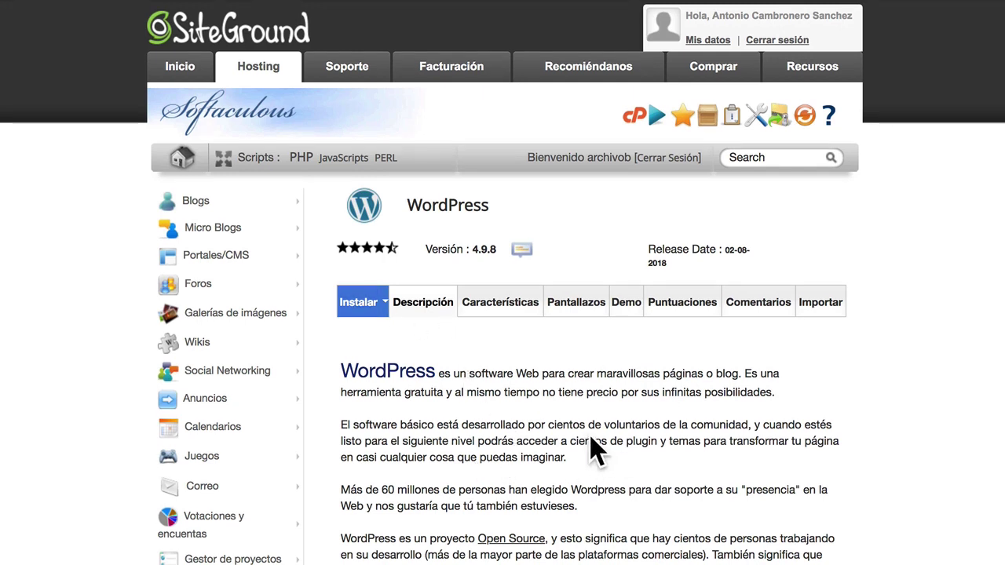
{"action": "left_click", "coordinate": [359, 313]}
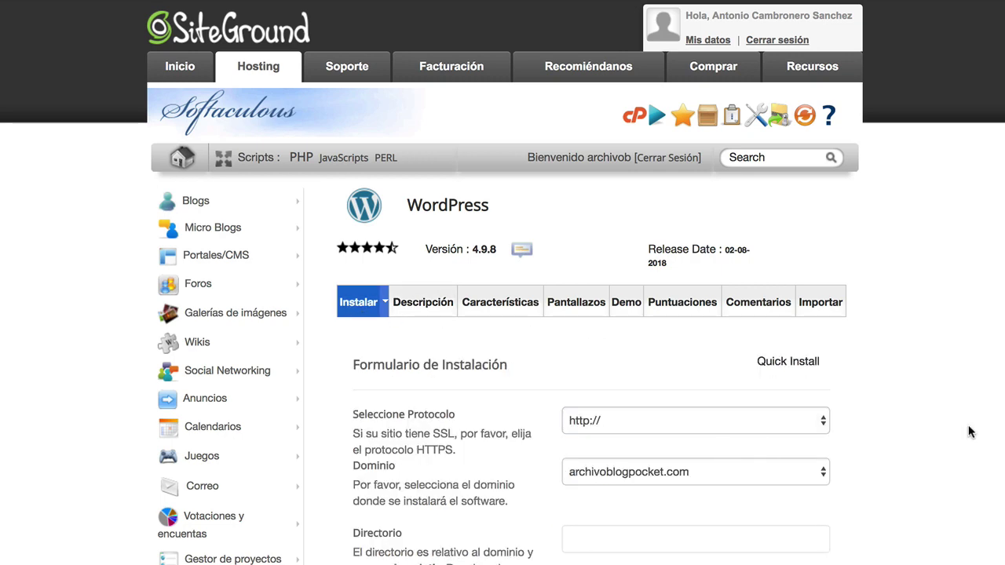
Look through the installation form, examining the protocol, domain, directory, and site name and description settings.
{"action": "scroll", "coordinate": [935, 458], "scroll_direction": "down", "scroll_amount": 3}
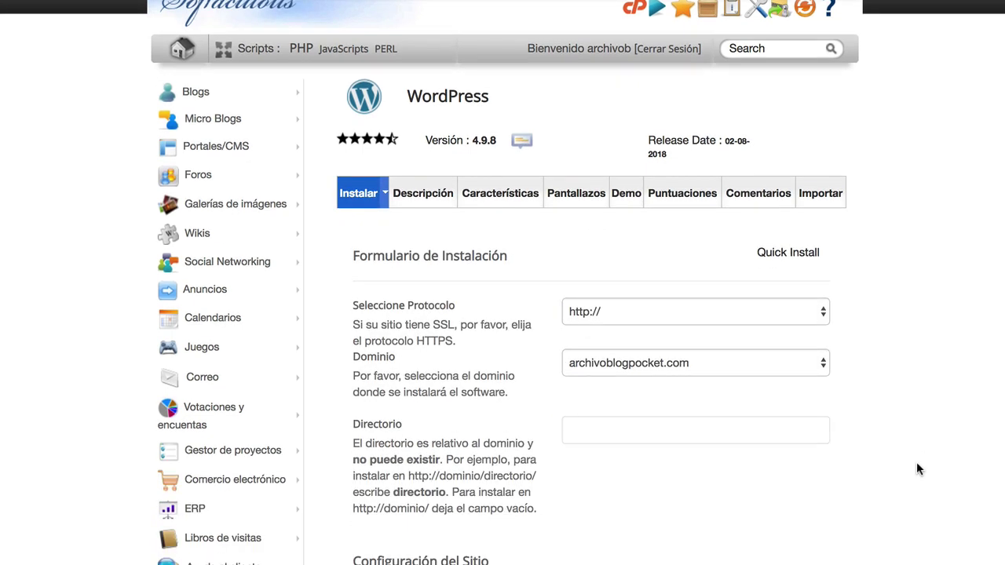
{"action": "scroll", "coordinate": [916, 469], "scroll_direction": "down", "scroll_amount": 12}
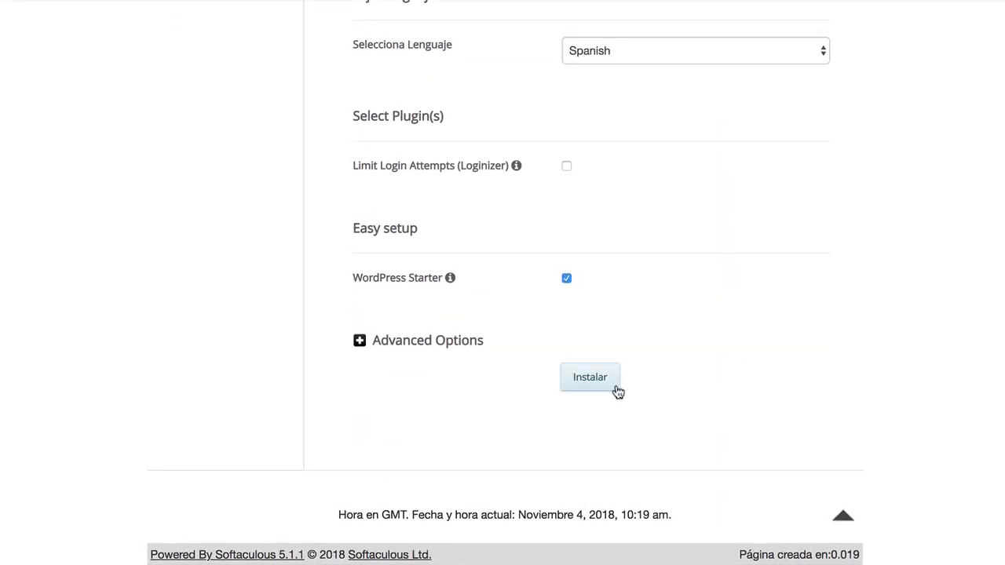
{"action": "scroll", "coordinate": [832, 370], "scroll_direction": "up", "scroll_amount": 15}
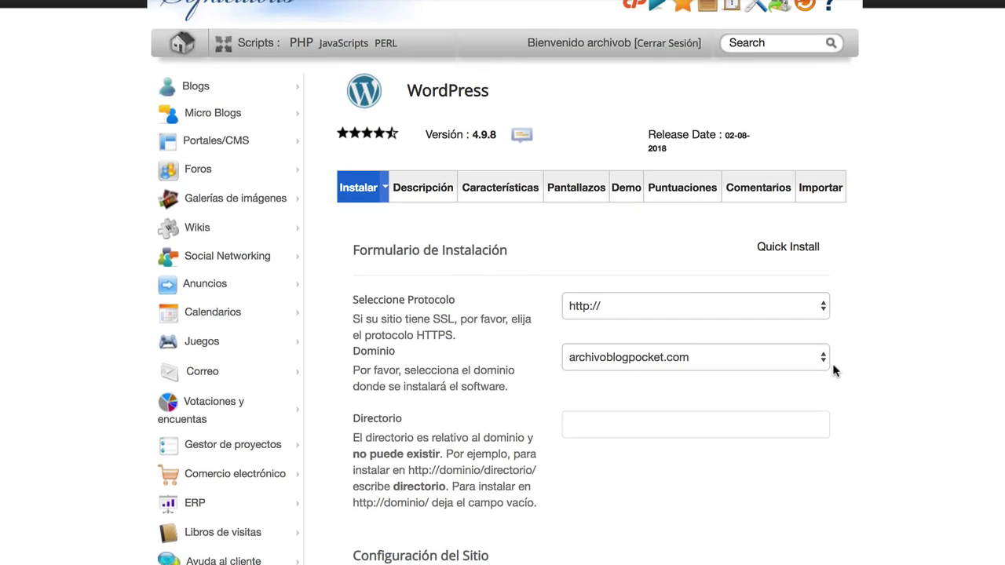
{"action": "scroll", "coordinate": [833, 370], "scroll_direction": "up", "scroll_amount": 1}
{"action": "scroll", "coordinate": [841, 452], "scroll_direction": "down", "scroll_amount": 3}
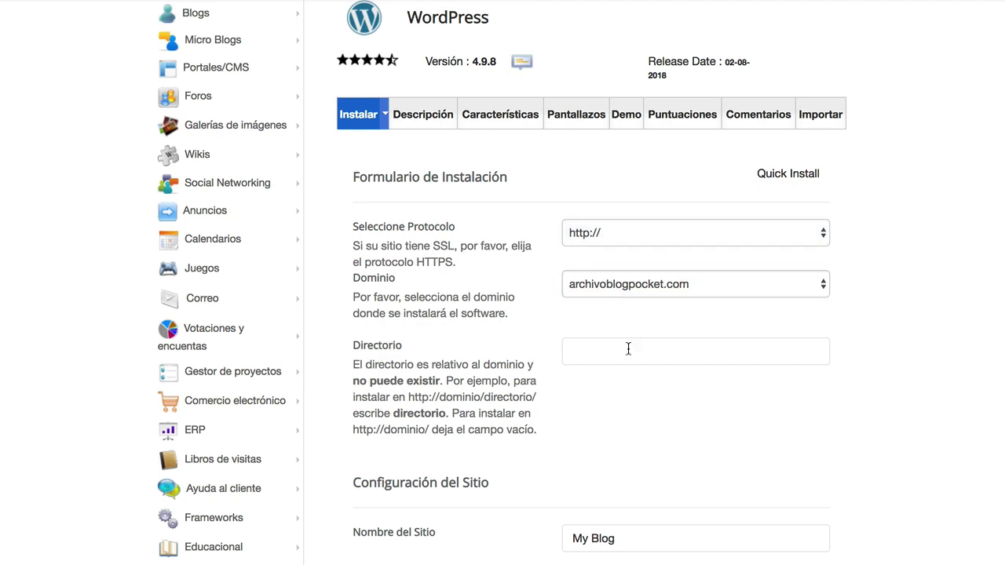
{"action": "scroll", "coordinate": [632, 329], "scroll_direction": "down", "scroll_amount": 5}
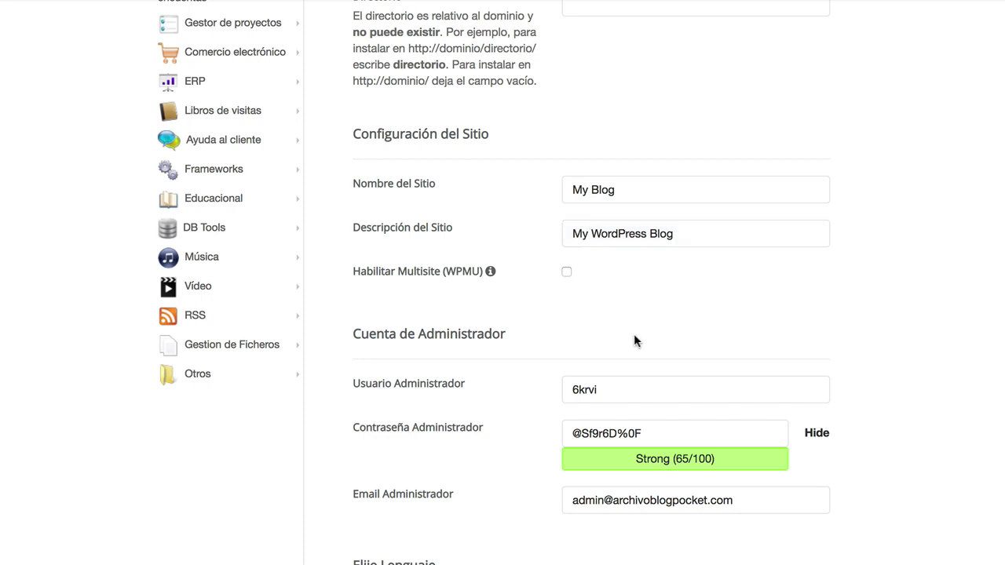
{"action": "scroll", "coordinate": [633, 342], "scroll_direction": "down", "scroll_amount": 1}
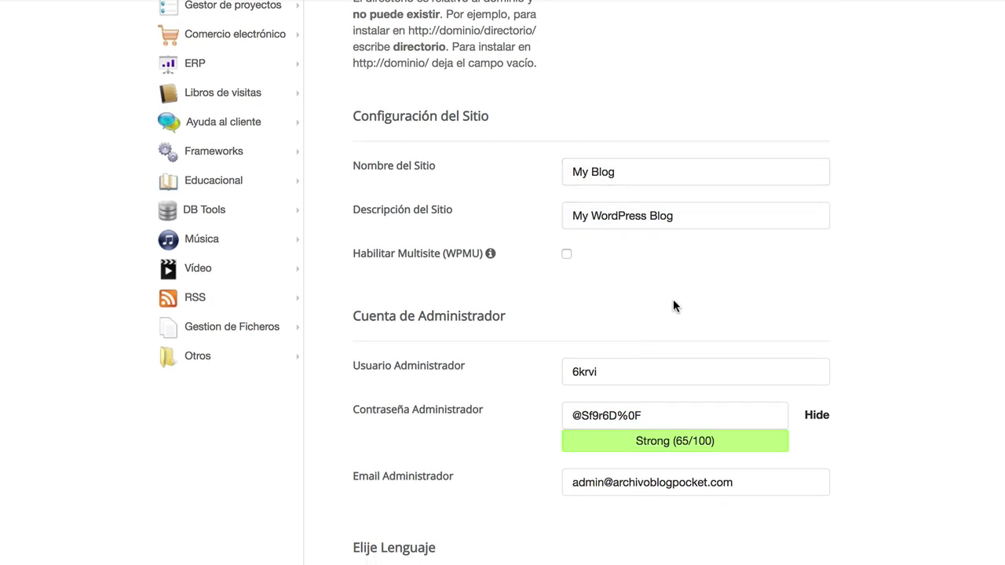
{"action": "scroll", "coordinate": [643, 99], "scroll_direction": "up", "scroll_amount": 3}
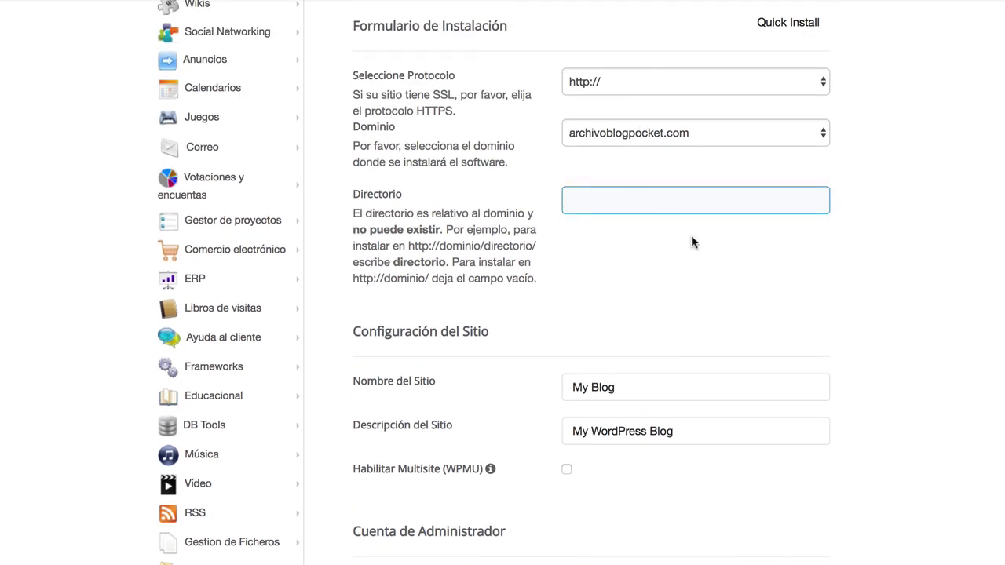
{"action": "scroll", "coordinate": [690, 240], "scroll_direction": "down", "scroll_amount": 5}
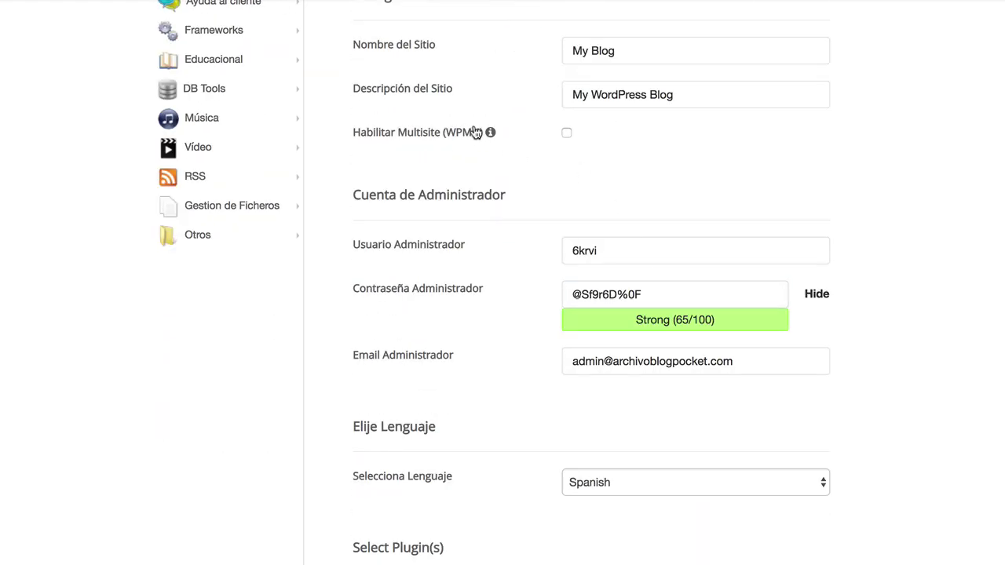
Examine the administrator username, password and email fields and the language selection in the installation form.
{"action": "left_click", "coordinate": [597, 250]}
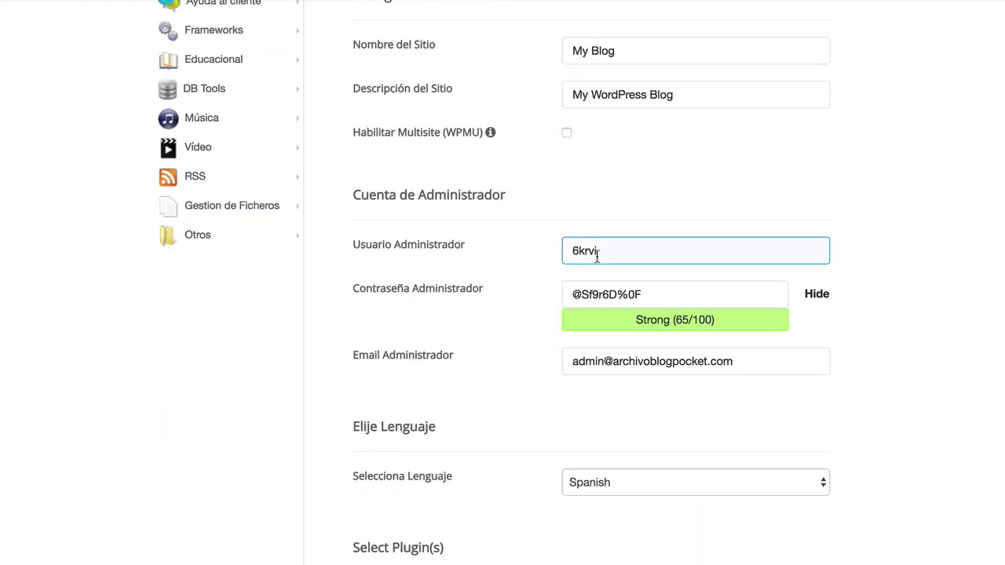
{"action": "left_click", "coordinate": [577, 245]}
{"action": "left_click", "coordinate": [591, 295]}
{"action": "left_click", "coordinate": [637, 240]}
{"action": "left_click", "coordinate": [613, 295]}
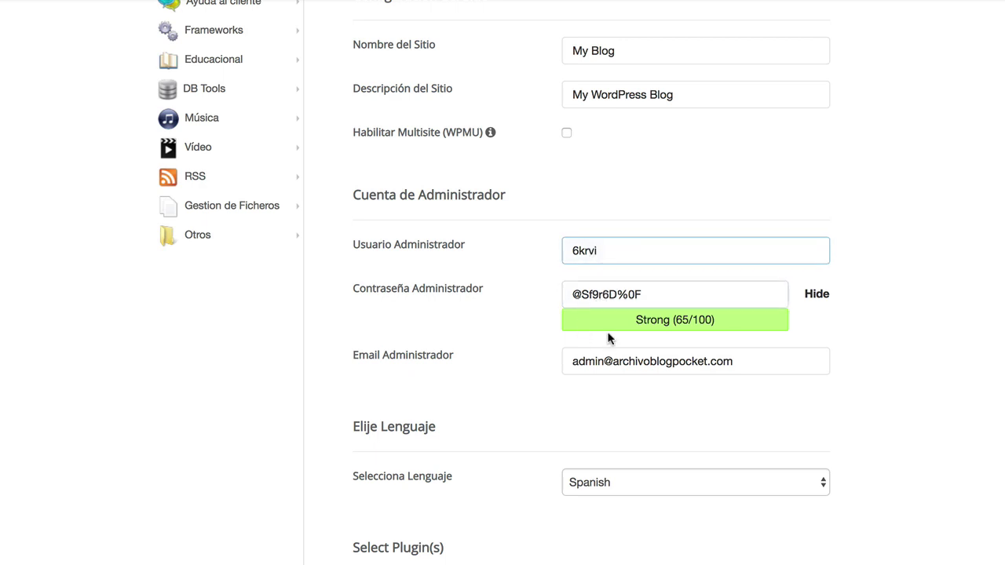
{"action": "scroll", "coordinate": [610, 422], "scroll_direction": "down", "scroll_amount": 5}
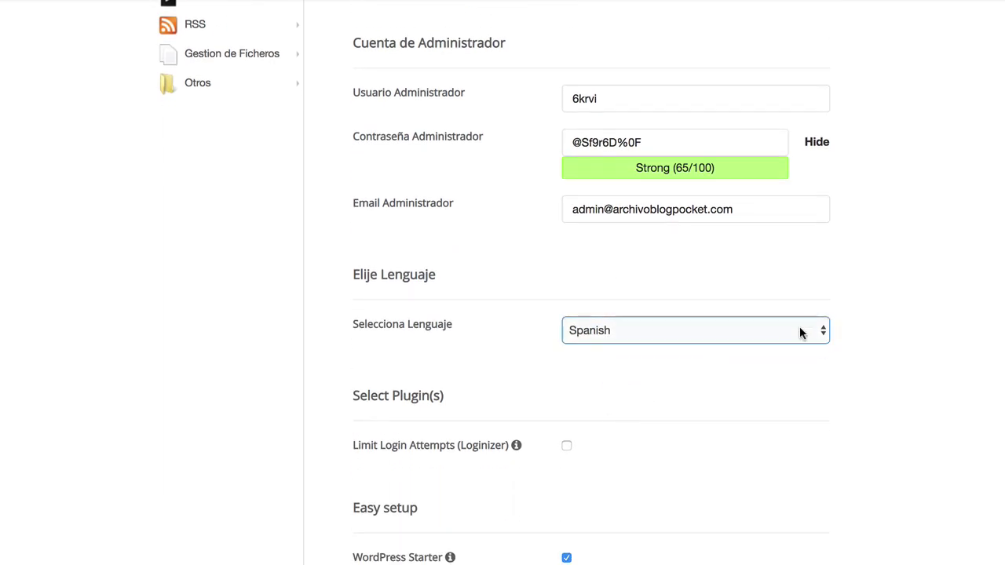
Enable the Limit Login Attempts (Loginizer) plugin and disable WordPress Starter for the installation.
{"action": "scroll", "coordinate": [731, 370], "scroll_direction": "down", "scroll_amount": 5}
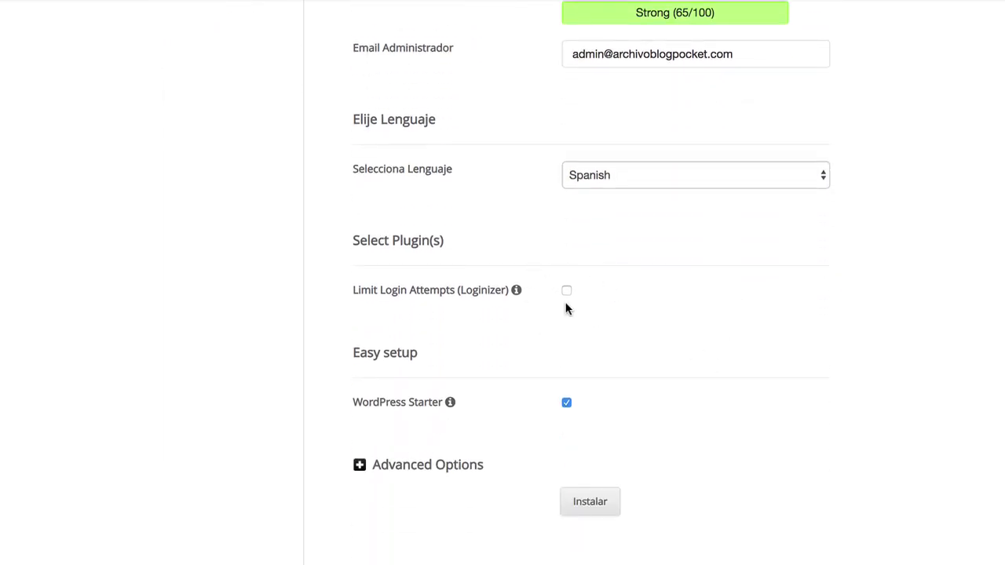
{"action": "left_click", "coordinate": [566, 292]}
{"action": "left_click", "coordinate": [566, 403]}
{"action": "mouse_move", "coordinate": [450, 403]}
Expand the advanced options to examine the database name, table prefix and backup location, and collapse them again.
{"action": "left_click", "coordinate": [451, 465]}
{"action": "scroll", "coordinate": [451, 466], "scroll_direction": "down", "scroll_amount": 3}
{"action": "left_click", "coordinate": [593, 257]}
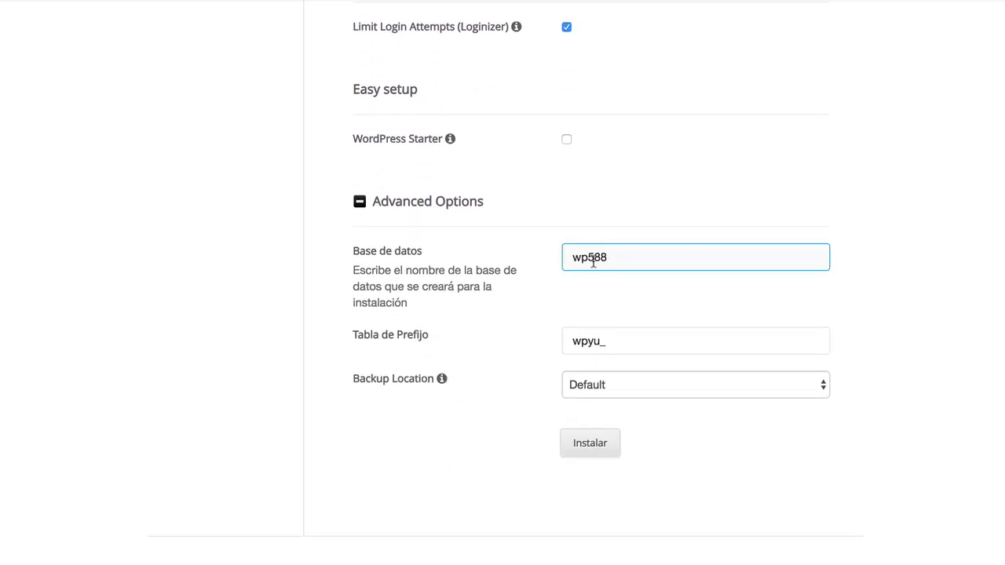
{"action": "left_click", "coordinate": [583, 346]}
{"action": "left_click", "coordinate": [581, 264]}
{"action": "left_click", "coordinate": [602, 321]}
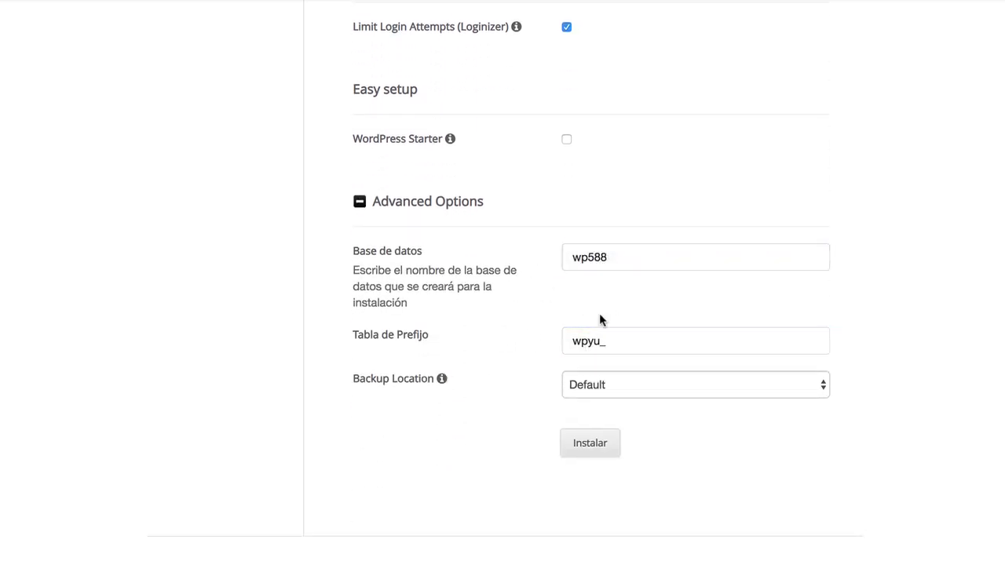
{"action": "left_click", "coordinate": [601, 254]}
{"action": "left_click", "coordinate": [637, 325]}
{"action": "left_click", "coordinate": [581, 256]}
{"action": "left_click", "coordinate": [564, 286]}
{"action": "left_click", "coordinate": [360, 203]}
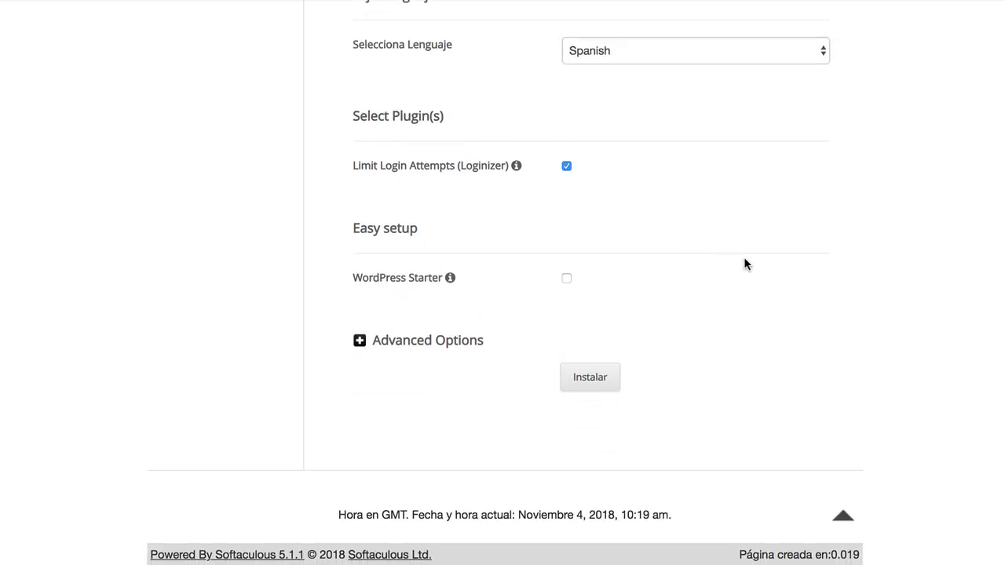
Review the completed installation form once more, from protocol and domain through the administrator account to plugin selection.
{"action": "scroll", "coordinate": [780, 157], "scroll_direction": "up", "scroll_amount": 15}
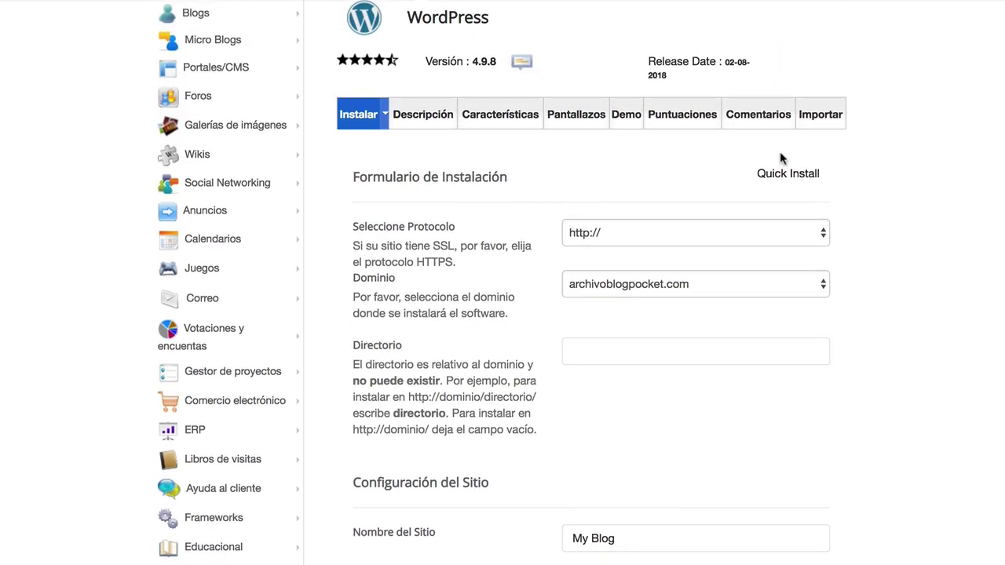
{"action": "scroll", "coordinate": [780, 152], "scroll_direction": "down", "scroll_amount": 5}
{"action": "scroll", "coordinate": [780, 151], "scroll_direction": "down", "scroll_amount": 4}
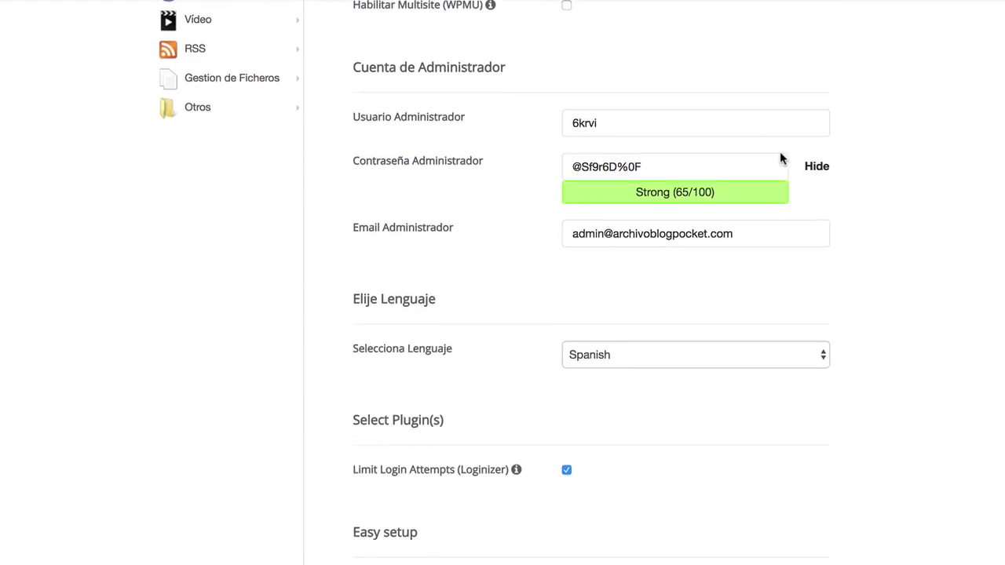
{"action": "scroll", "coordinate": [897, 112], "scroll_direction": "up", "scroll_amount": 6}
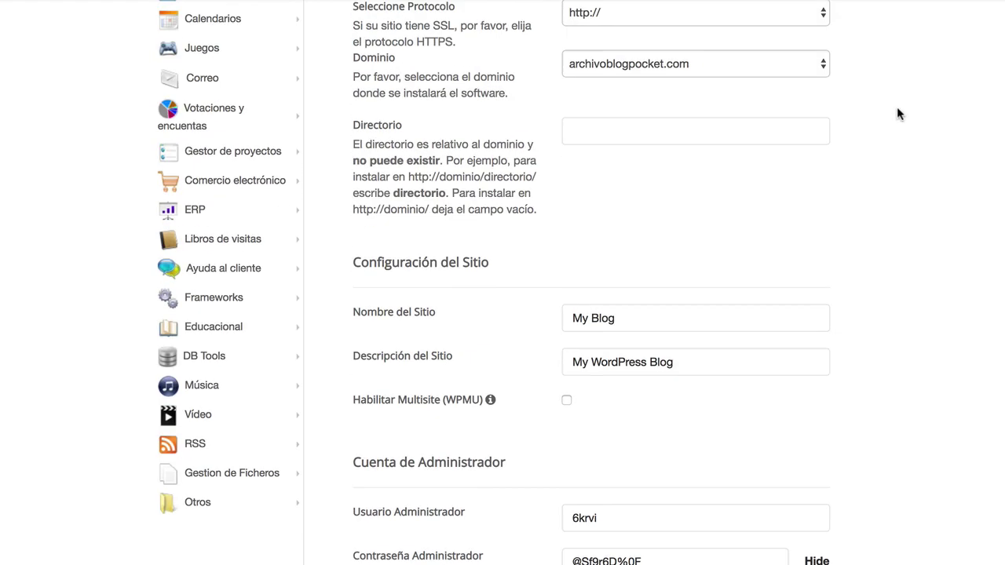
{"action": "scroll", "coordinate": [896, 114], "scroll_direction": "up", "scroll_amount": 2}
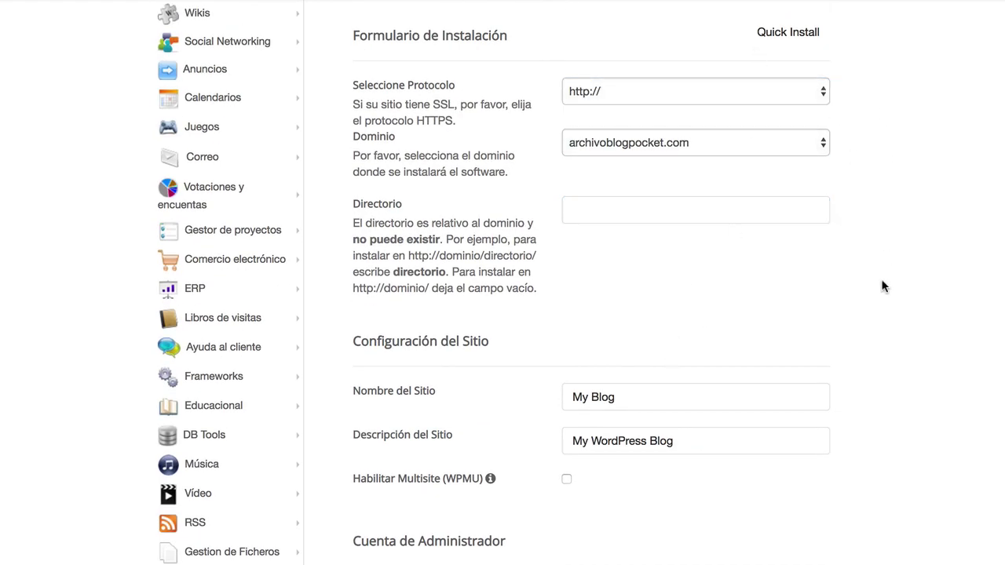
{"action": "scroll", "coordinate": [881, 285], "scroll_direction": "down", "scroll_amount": 10}
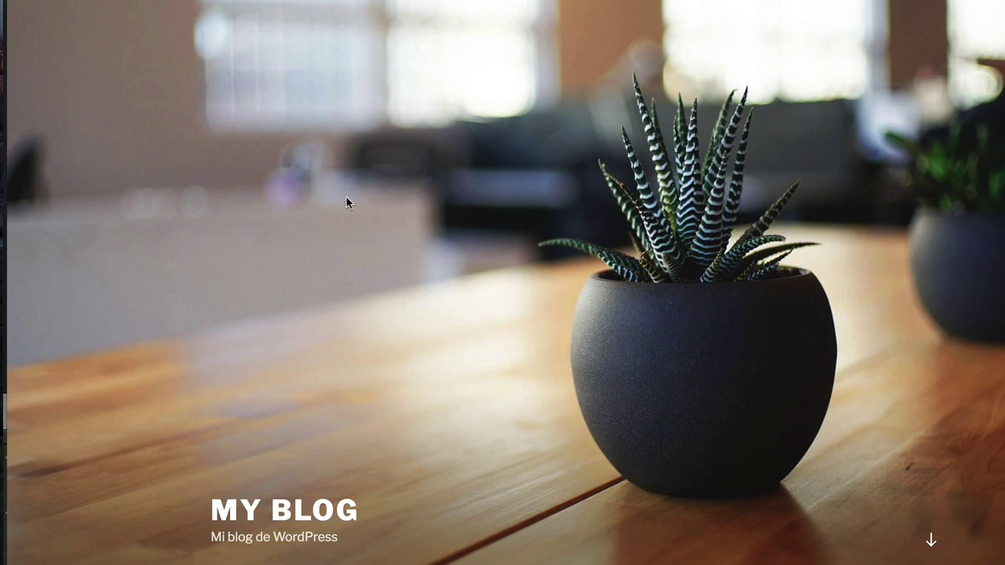
View the new blog's front page and log in to its WordPress dashboard with the filled-in administrator credentials.
{"action": "scroll", "coordinate": [339, 229], "scroll_direction": "down", "scroll_amount": 10}
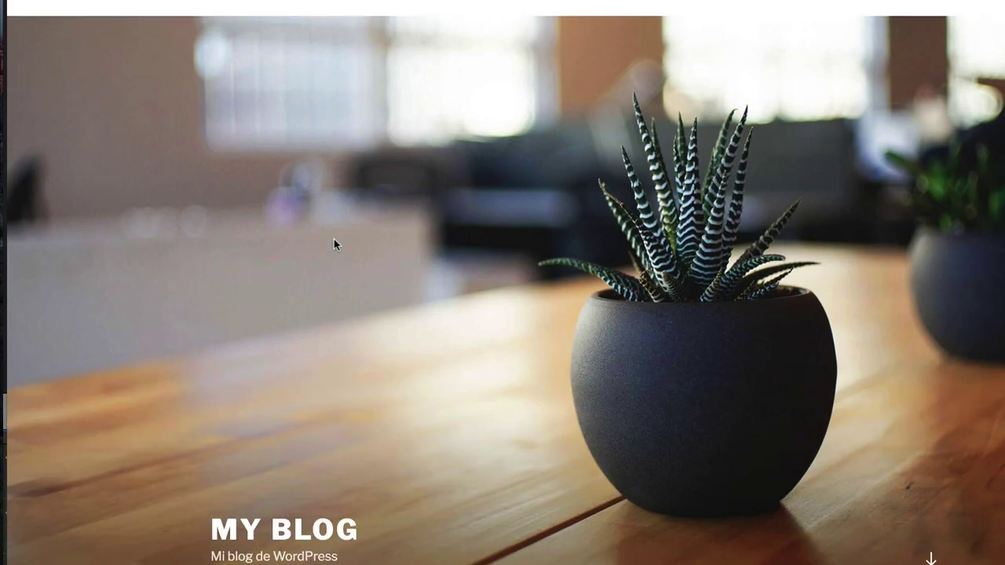
{"action": "scroll", "coordinate": [333, 242], "scroll_direction": "down", "scroll_amount": 1}
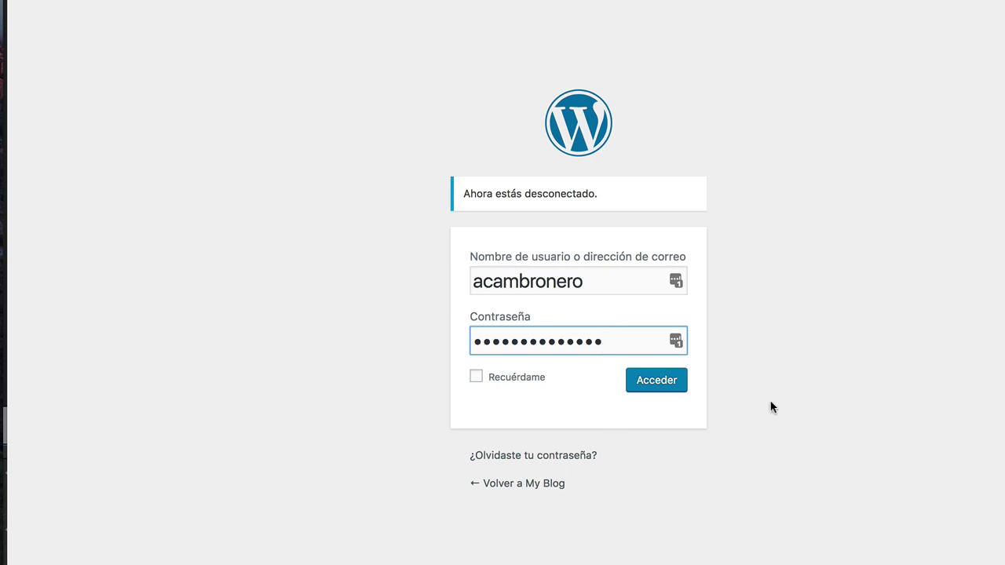
{"action": "left_click", "coordinate": [667, 383]}
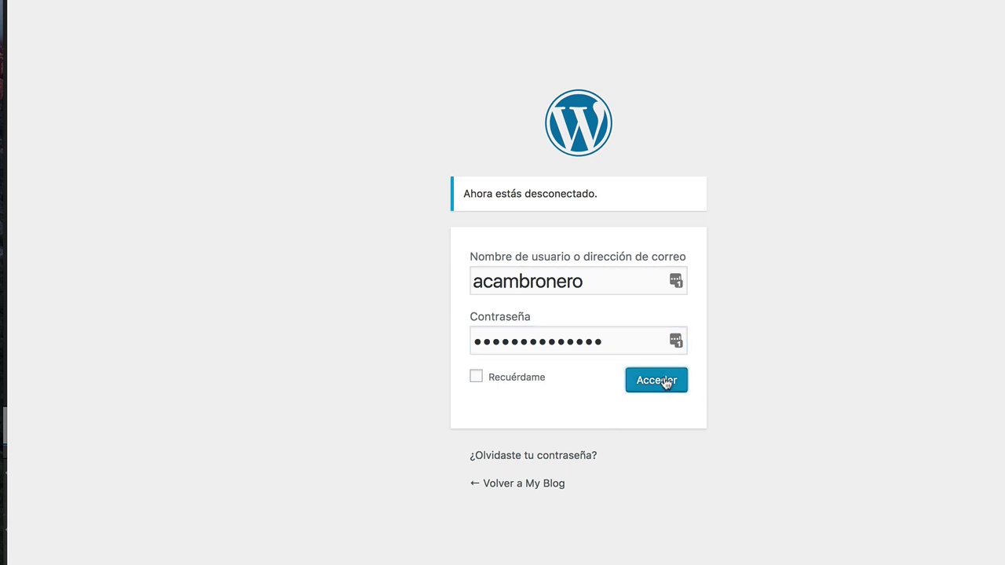
Open the installed themes page from the dashboard and dismiss the LastPass password update prompt.
{"action": "scroll", "coordinate": [353, 340], "scroll_direction": "down", "scroll_amount": 10}
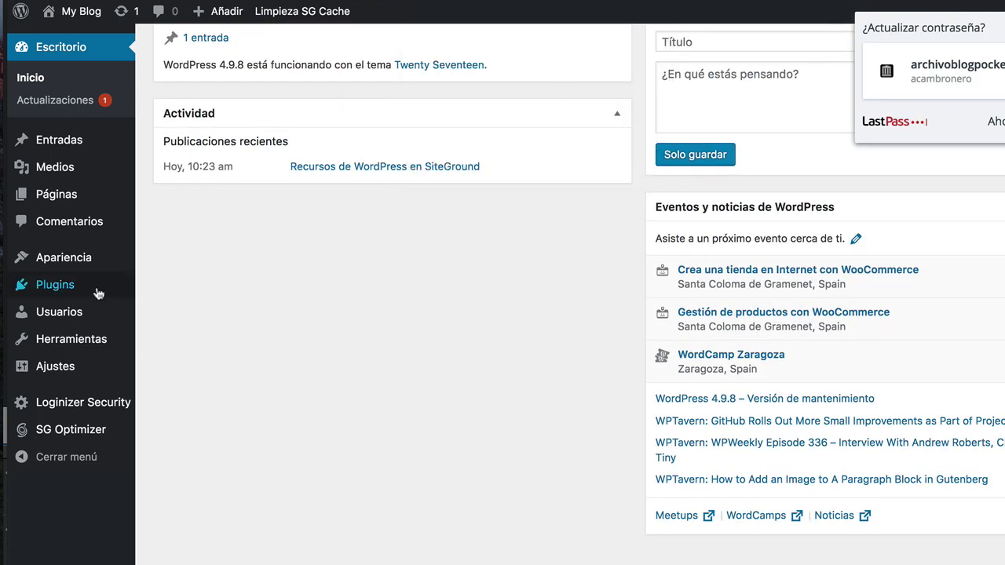
{"action": "mouse_move", "coordinate": [72, 288]}
{"action": "mouse_move", "coordinate": [59, 265]}
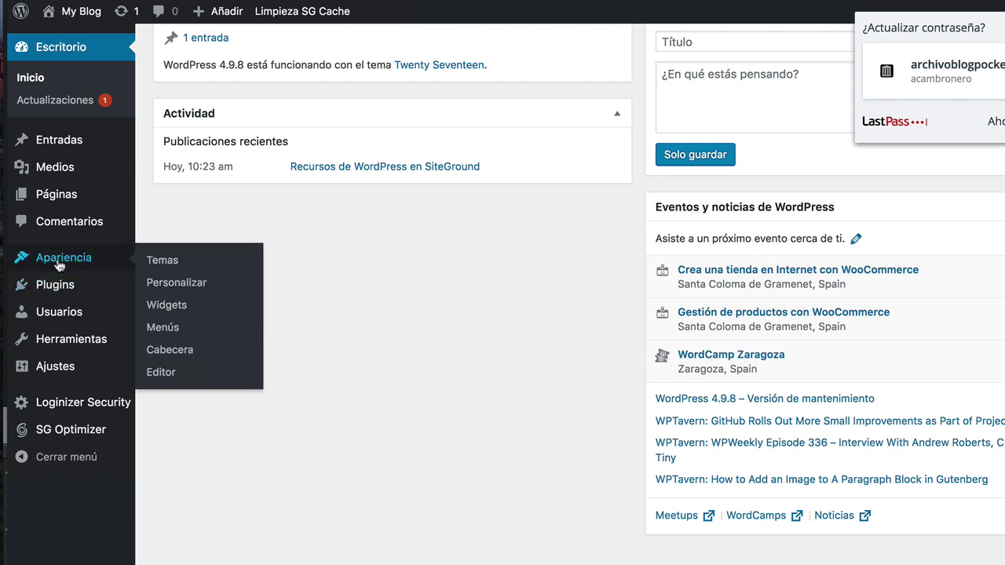
{"action": "left_click", "coordinate": [60, 266]}
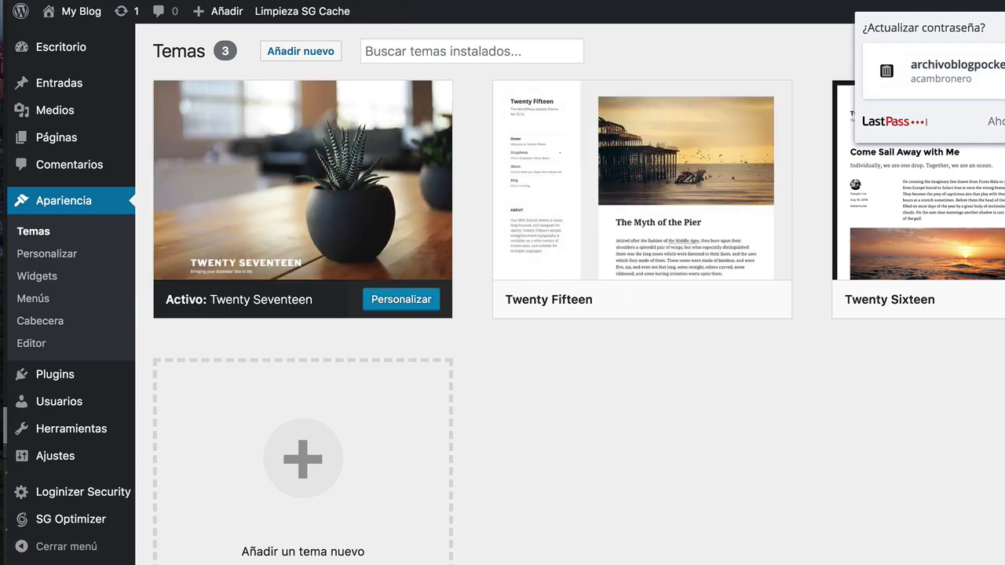
{"action": "left_click", "coordinate": [993, 124]}
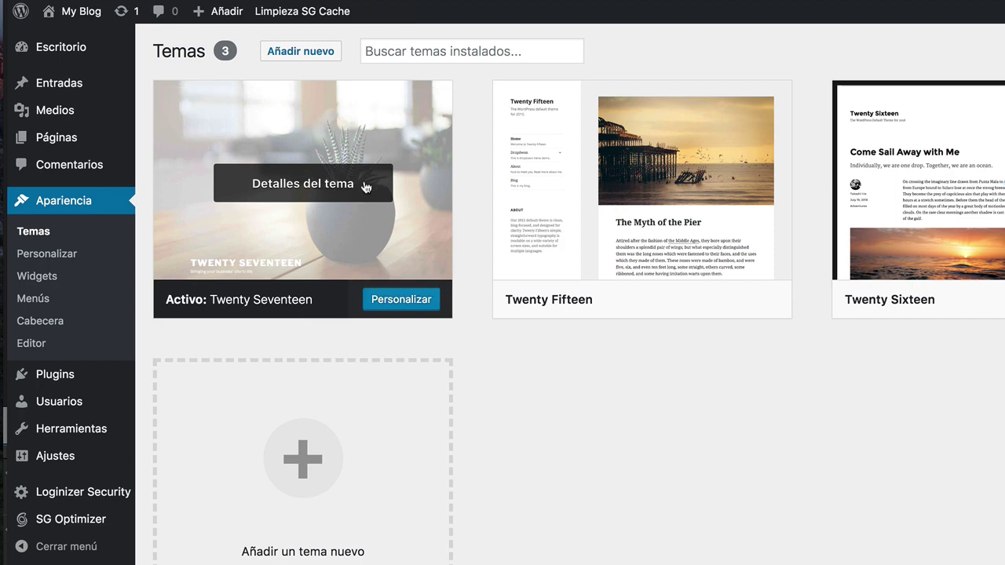
Open the catalogue for adding new themes and browse the featured ones.
{"action": "left_click", "coordinate": [303, 51]}
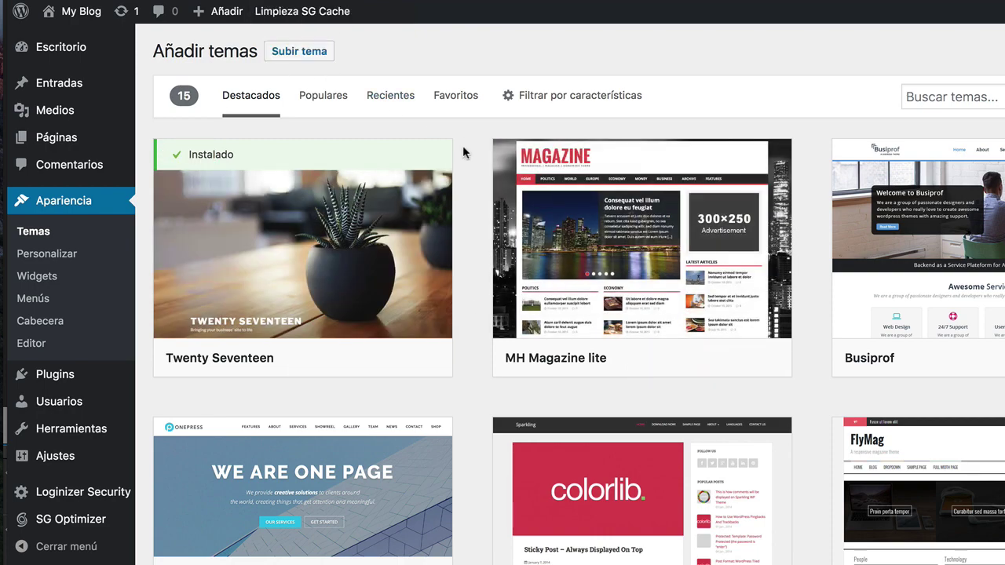
{"action": "scroll", "coordinate": [456, 325], "scroll_direction": "down", "scroll_amount": 12}
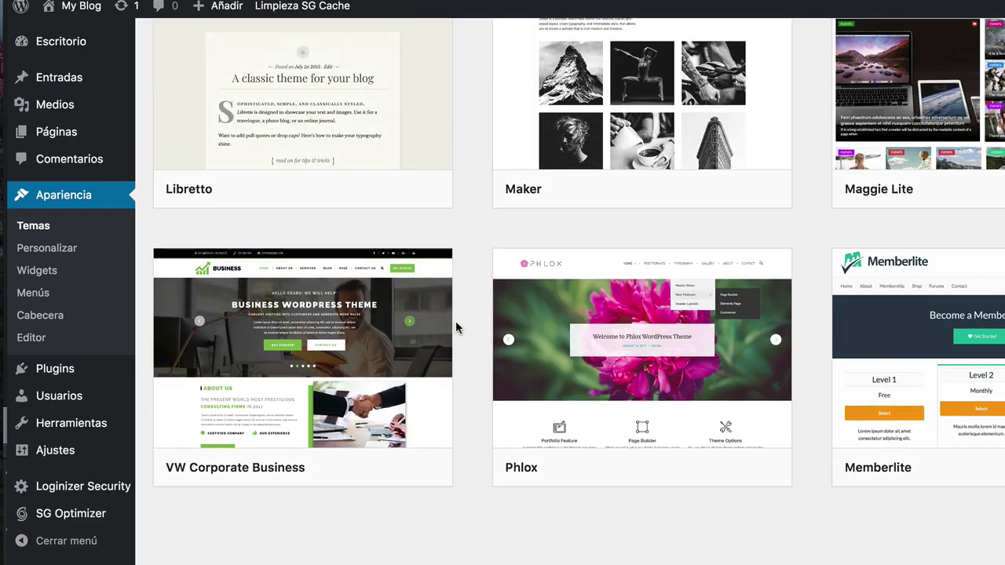
{"action": "scroll", "coordinate": [455, 321], "scroll_direction": "up", "scroll_amount": 12}
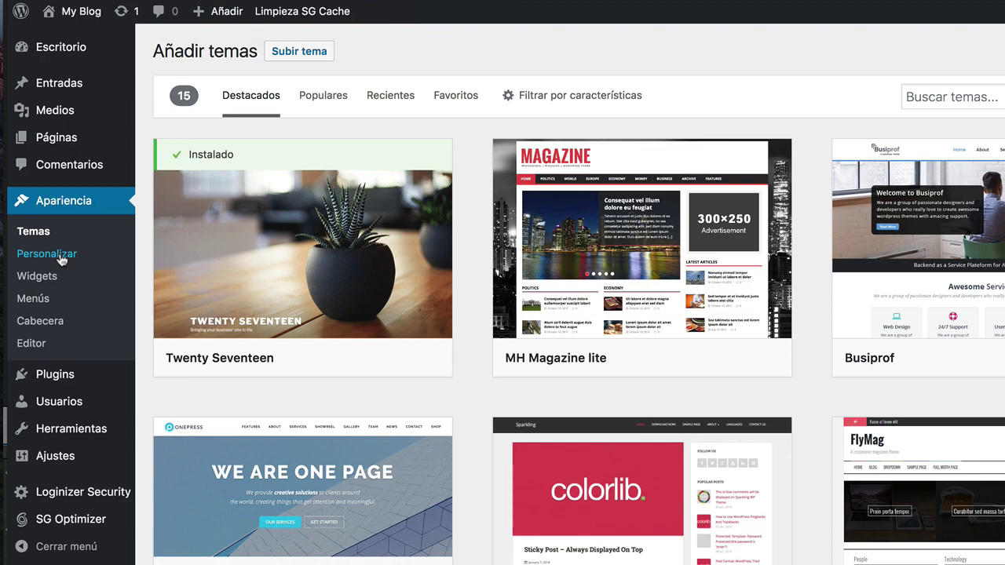
Open the customizer for the site's active theme.
{"action": "left_click", "coordinate": [61, 260]}
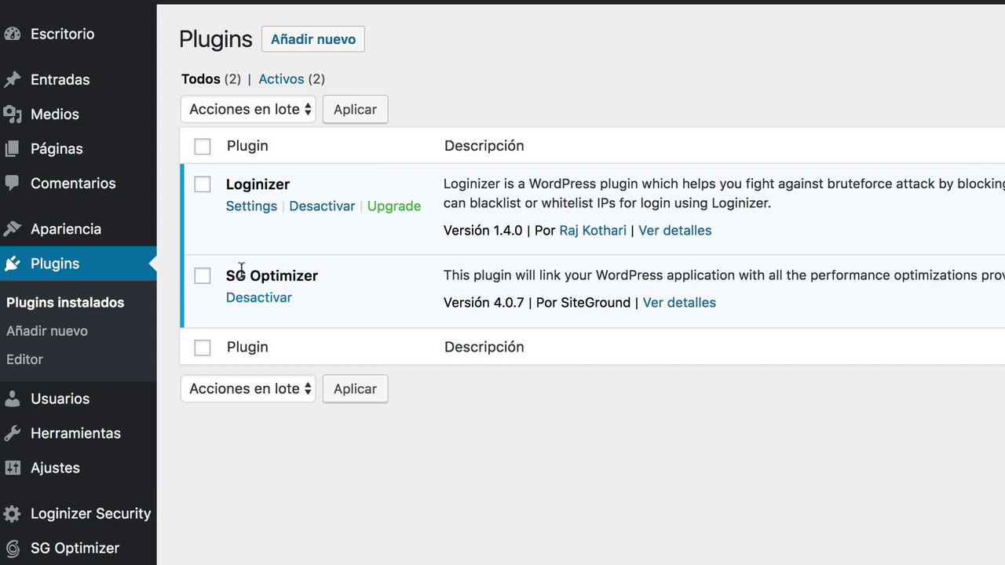
Open the SG Optimizer plugin's settings, review its Force HTTPS configuration and return to the plugin's overview.
{"action": "mouse_move", "coordinate": [70, 552]}
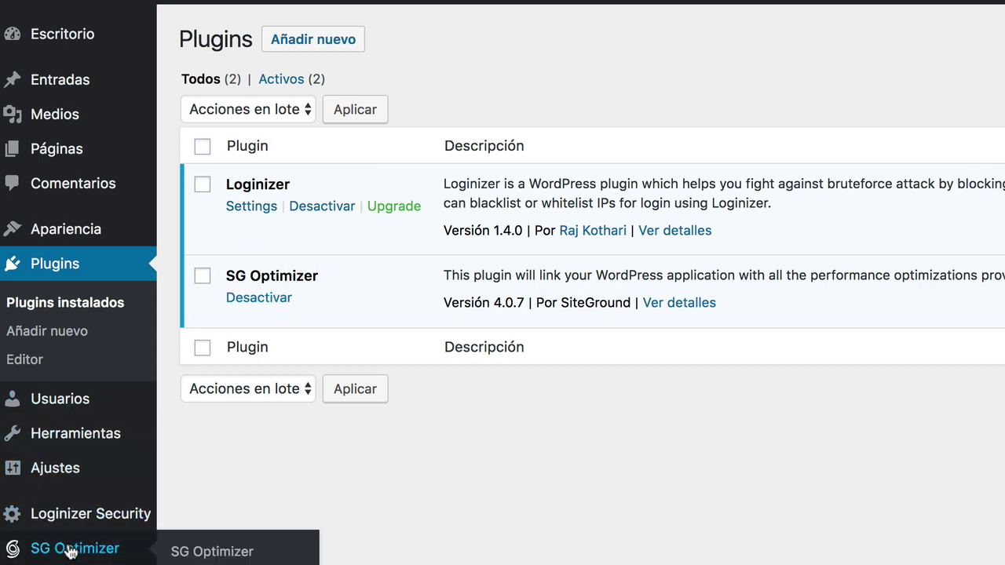
{"action": "left_click", "coordinate": [60, 554]}
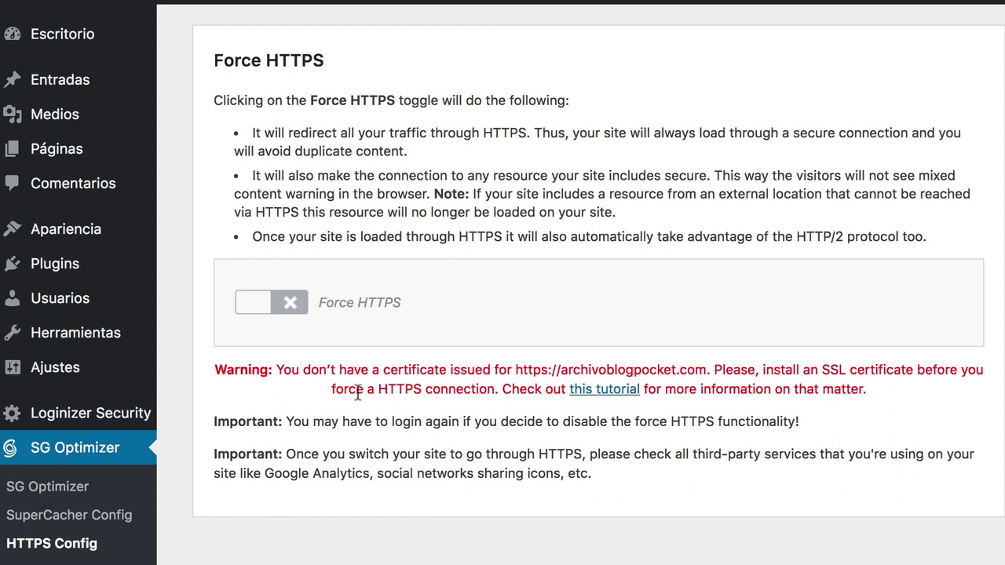
{"action": "left_click", "coordinate": [66, 452]}
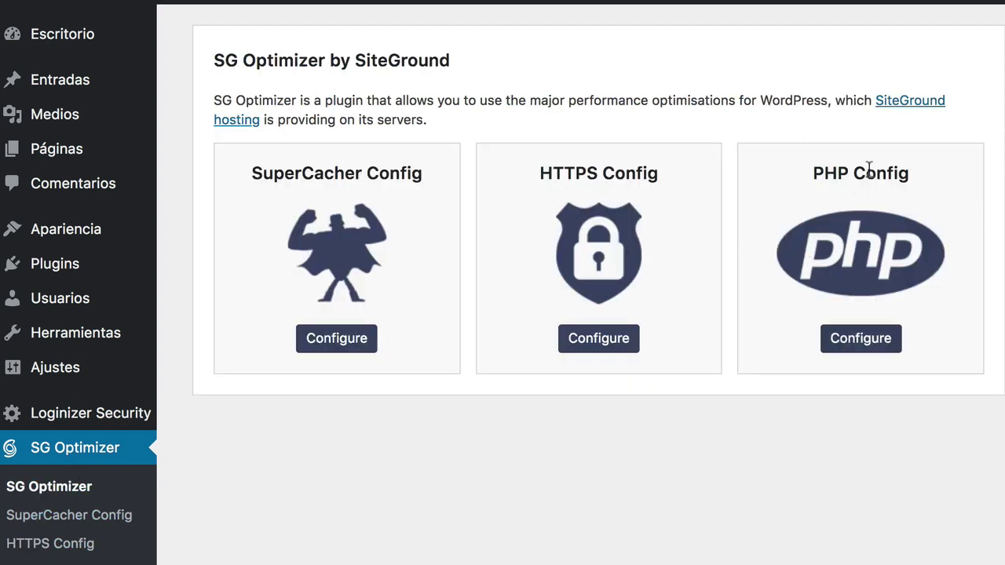
Open SG Optimizer's PHP configuration and inspect the PHP versions offered for a manual version change.
{"action": "left_click", "coordinate": [858, 339]}
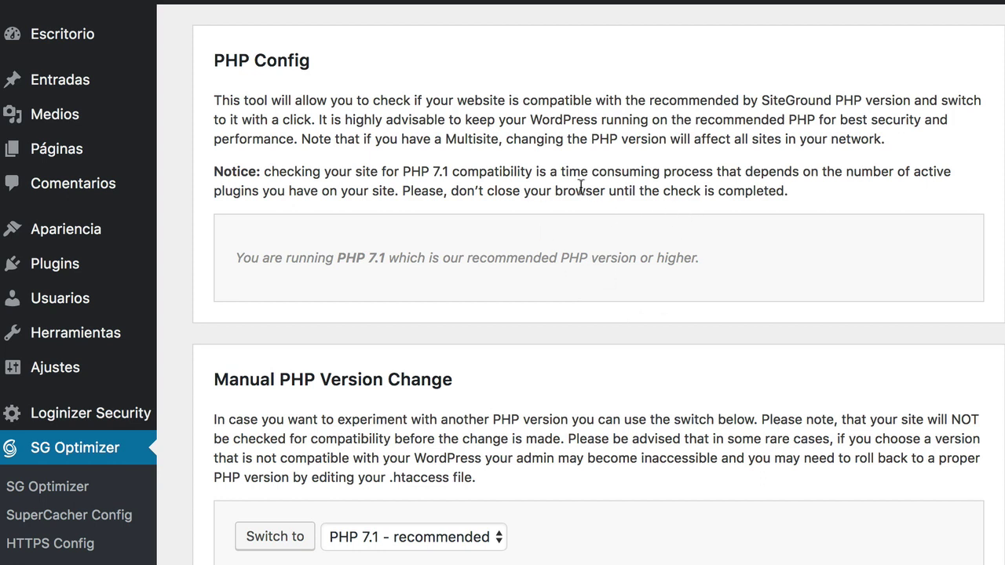
{"action": "left_click", "coordinate": [480, 539]}
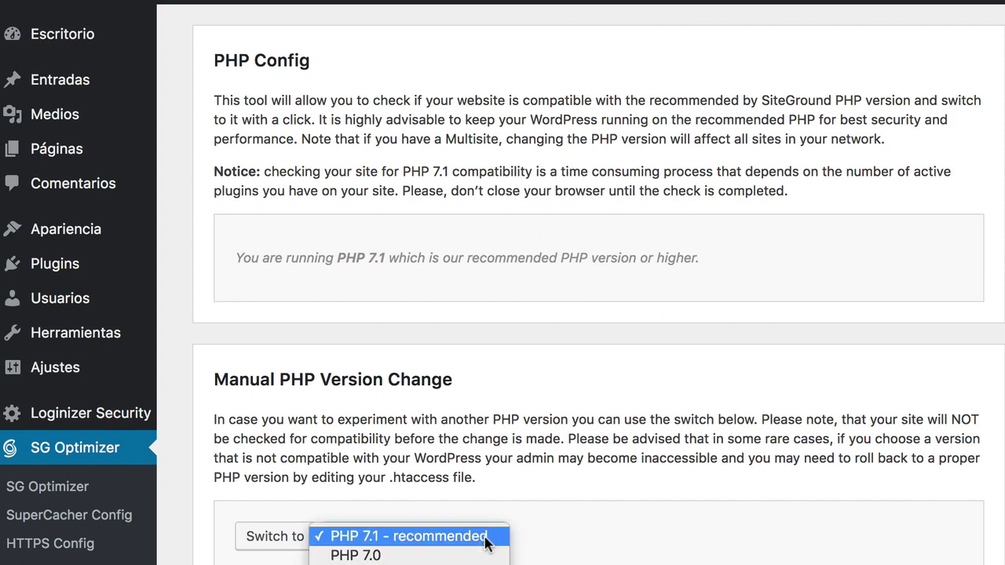
{"action": "left_click", "coordinate": [650, 493]}
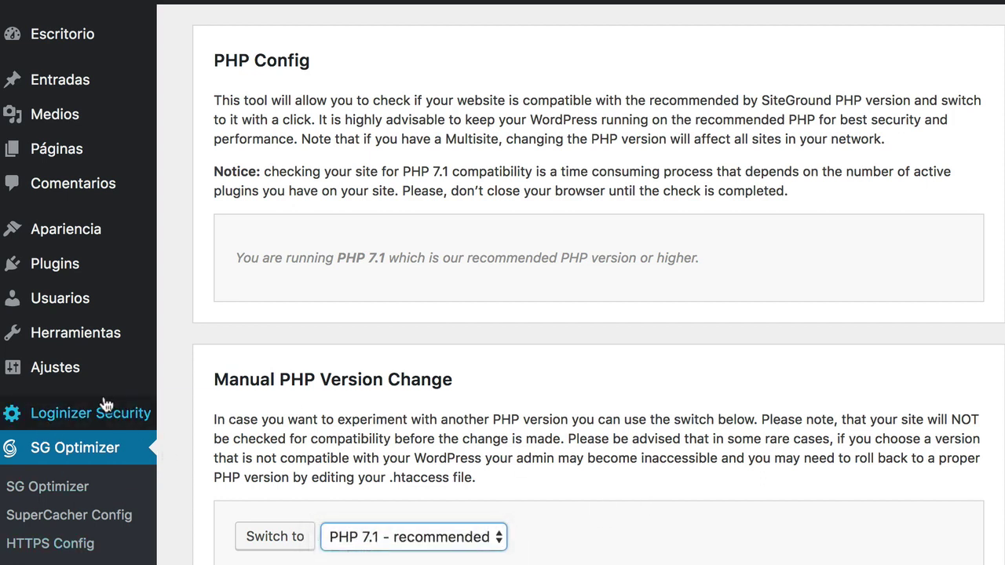
{"action": "mouse_move", "coordinate": [106, 402]}
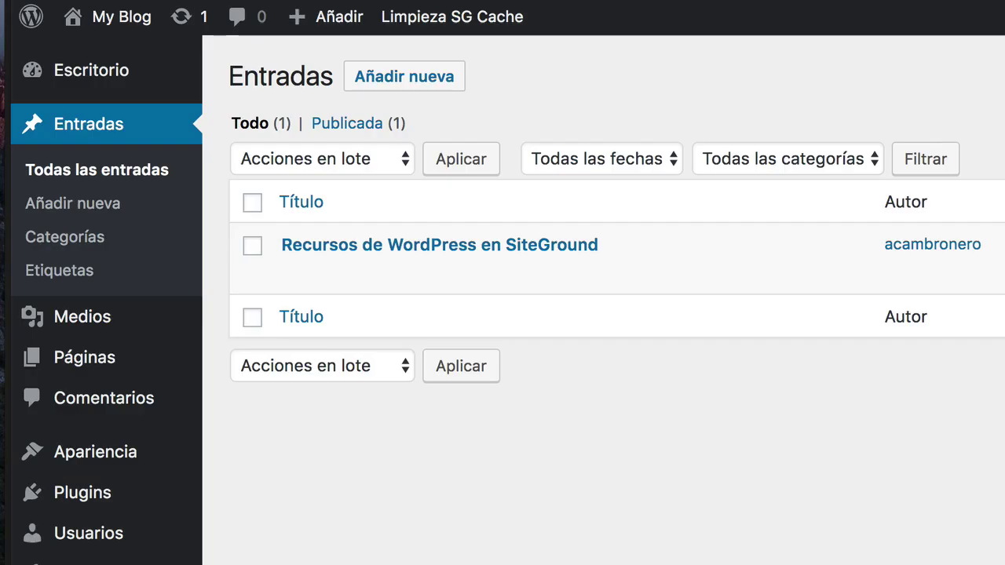